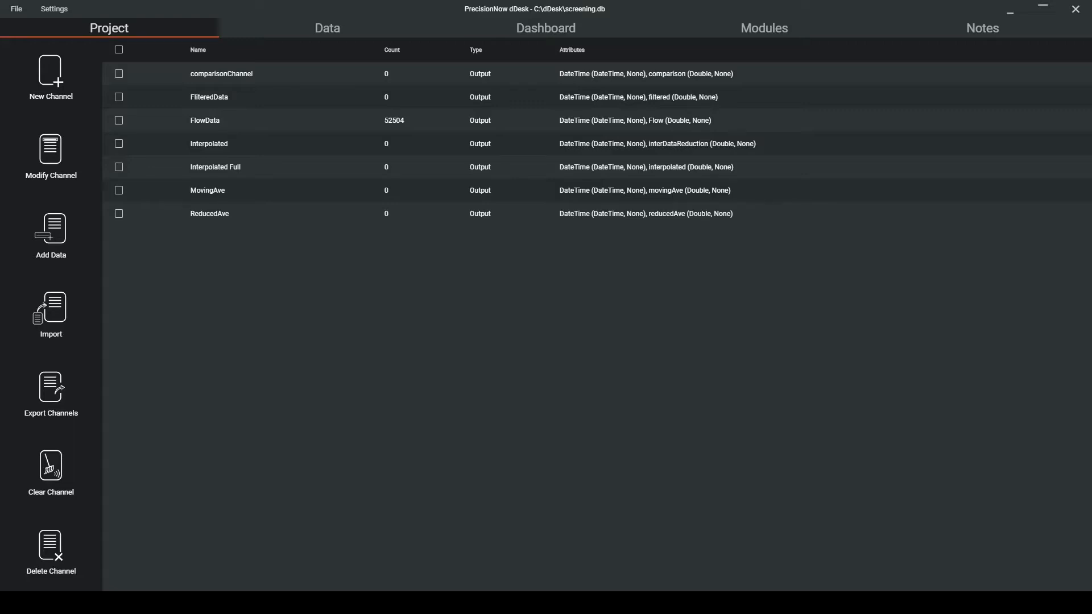
Open the Low Pass Filter settings in the smoothing module layout and accept a time constant of 60 minutes.
left_click(764, 28)
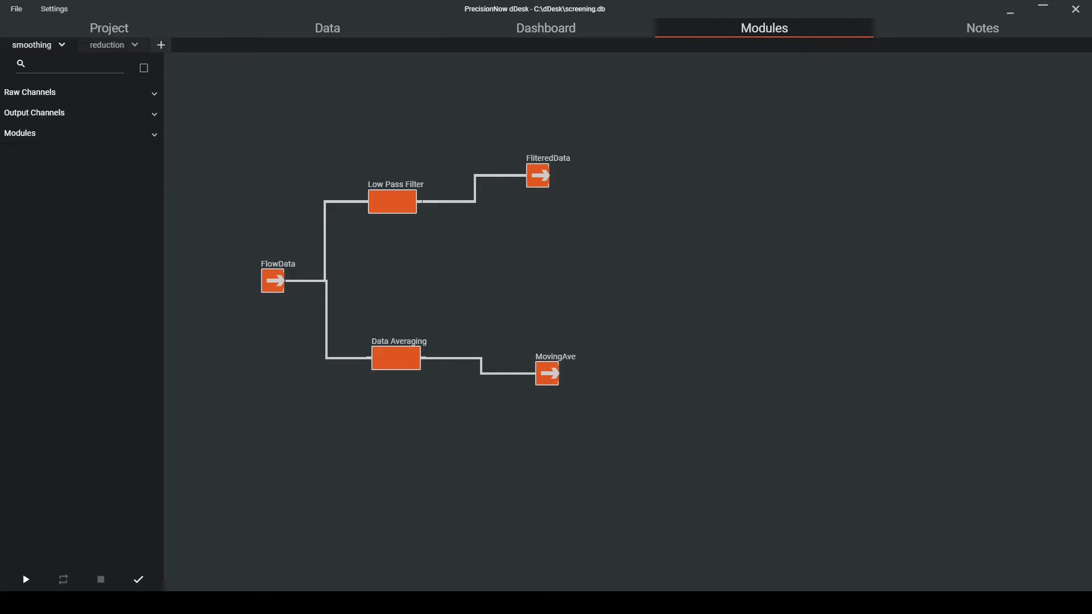
mouse_move(389, 210)
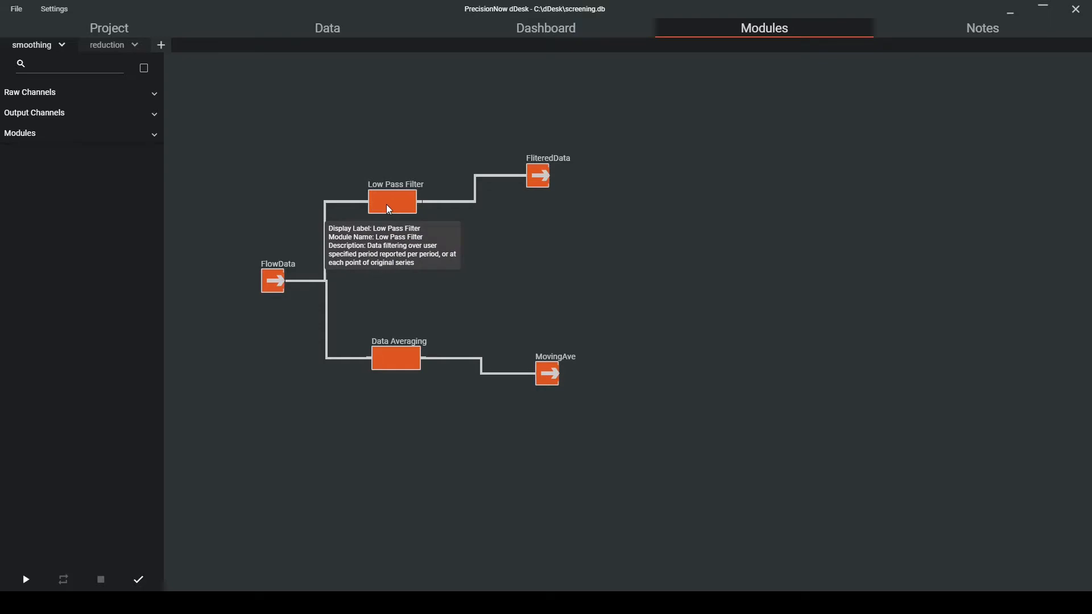
right_click(389, 210)
left_click(424, 236)
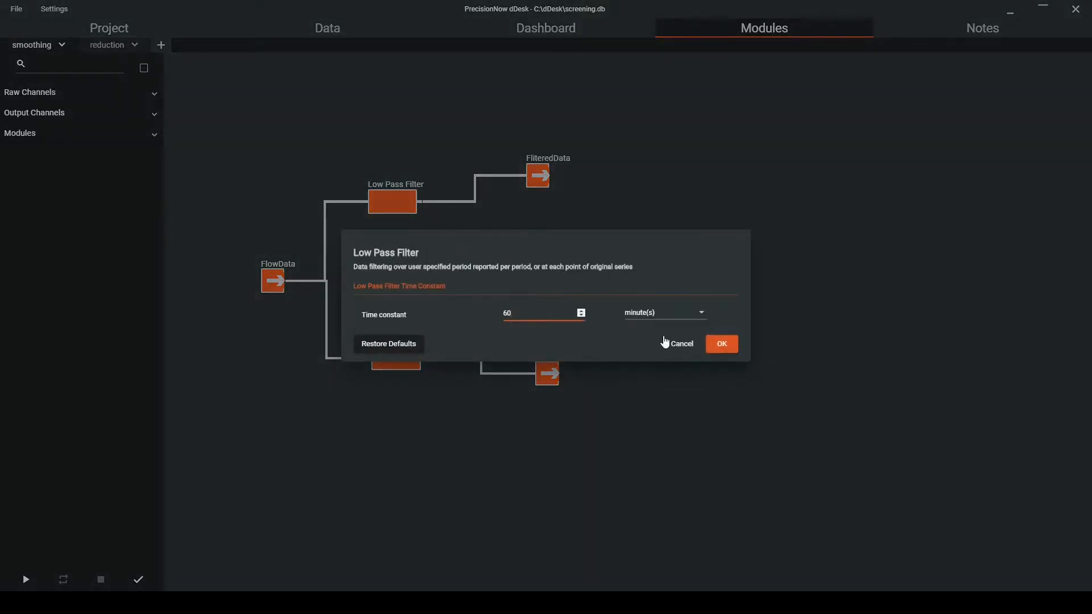
left_click(722, 344)
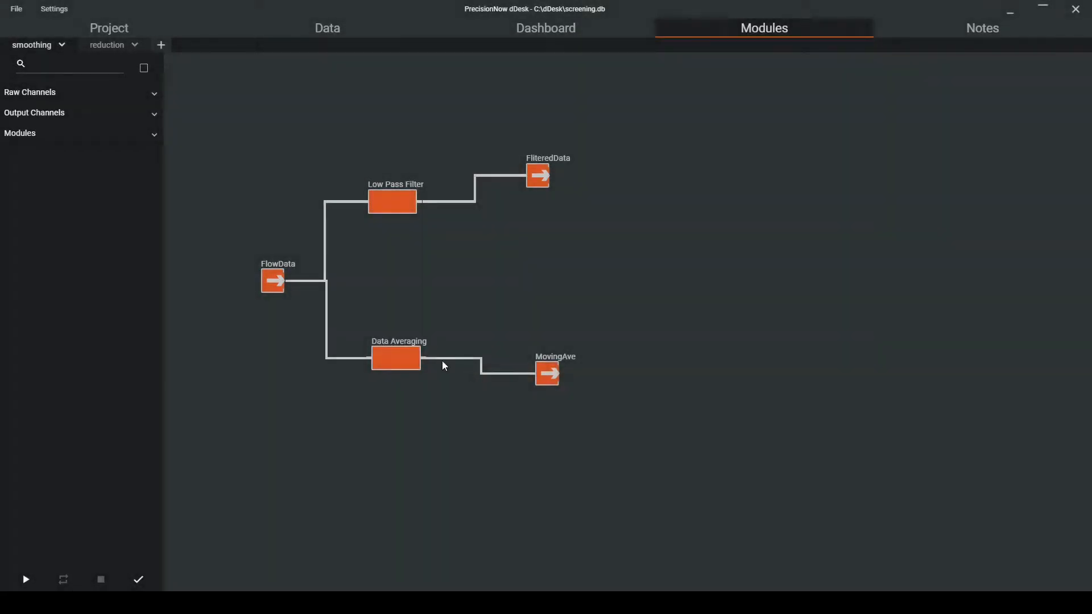
Configure the smoothing Data Averaging module with a 1 hour period, Middle output location and averaging once for every point.
right_click(397, 356)
left_click(415, 385)
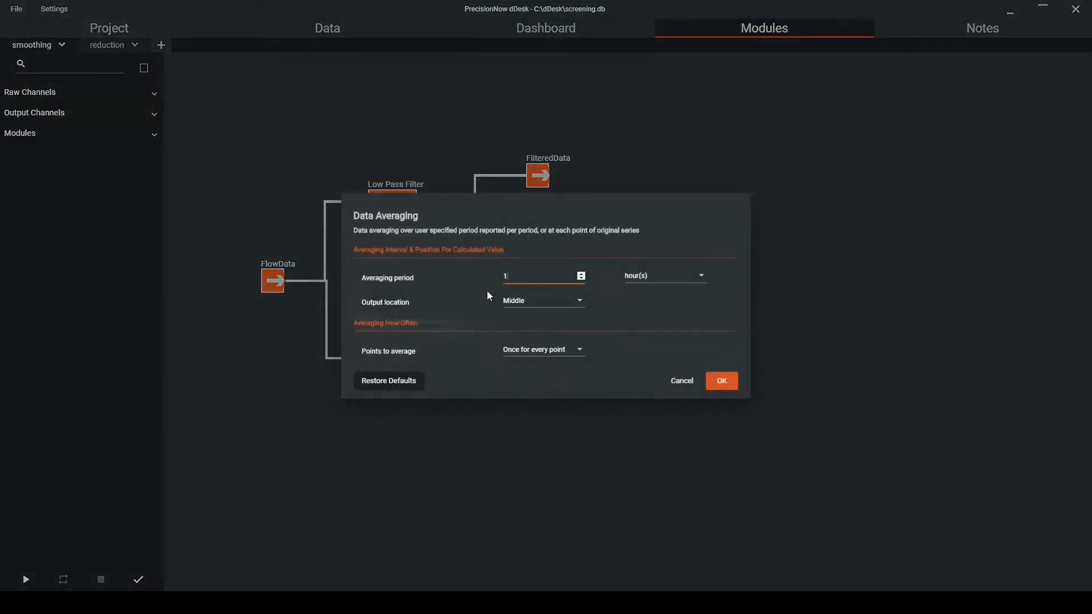
left_click(553, 356)
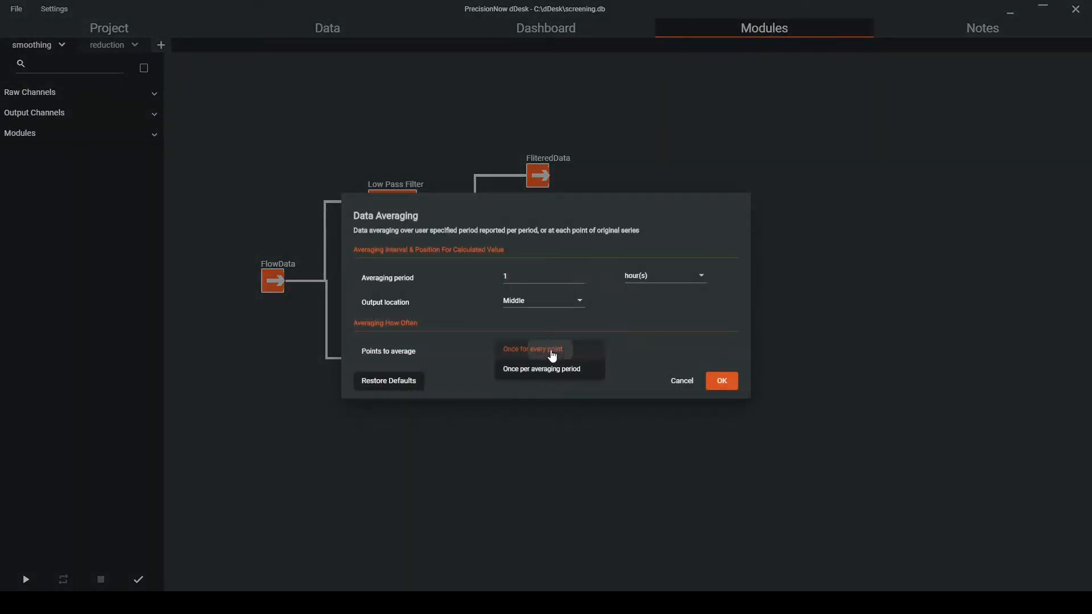
left_click(553, 353)
left_click(722, 381)
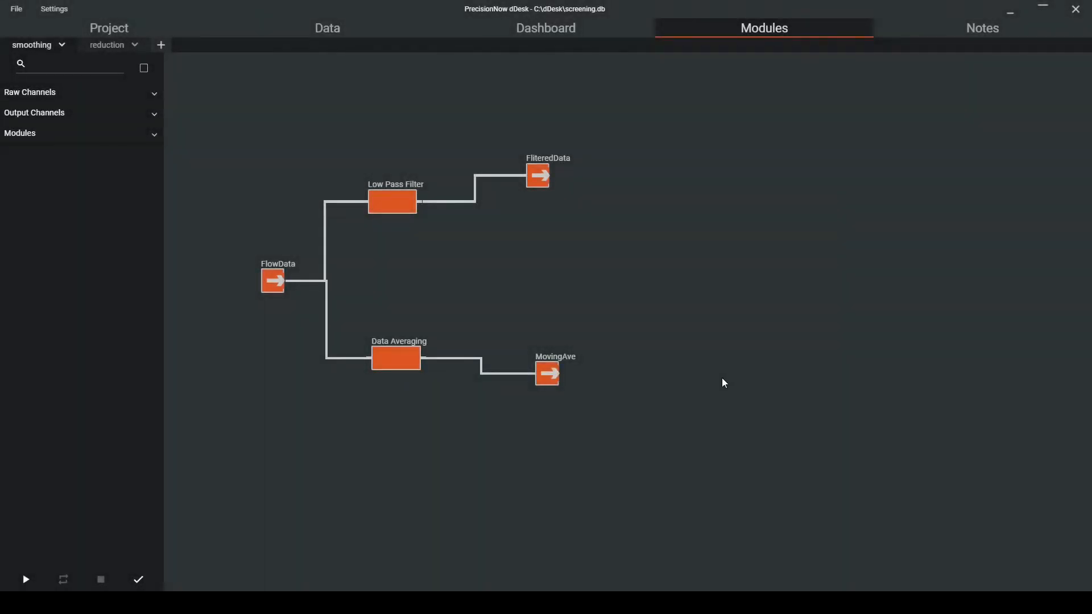
Run the smoothing modules and view the resulting data smoothing chart on the dashboard.
left_click(26, 579)
left_click(545, 31)
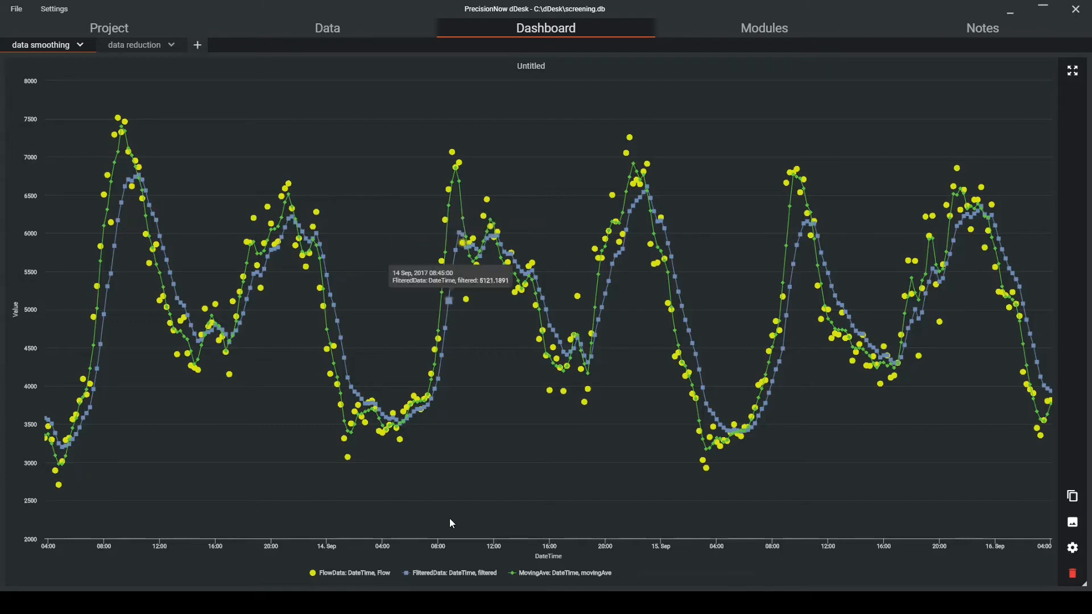
Set the time constant of the smoothing Low Pass Filter module to 90 minutes.
left_click(762, 33)
right_click(414, 213)
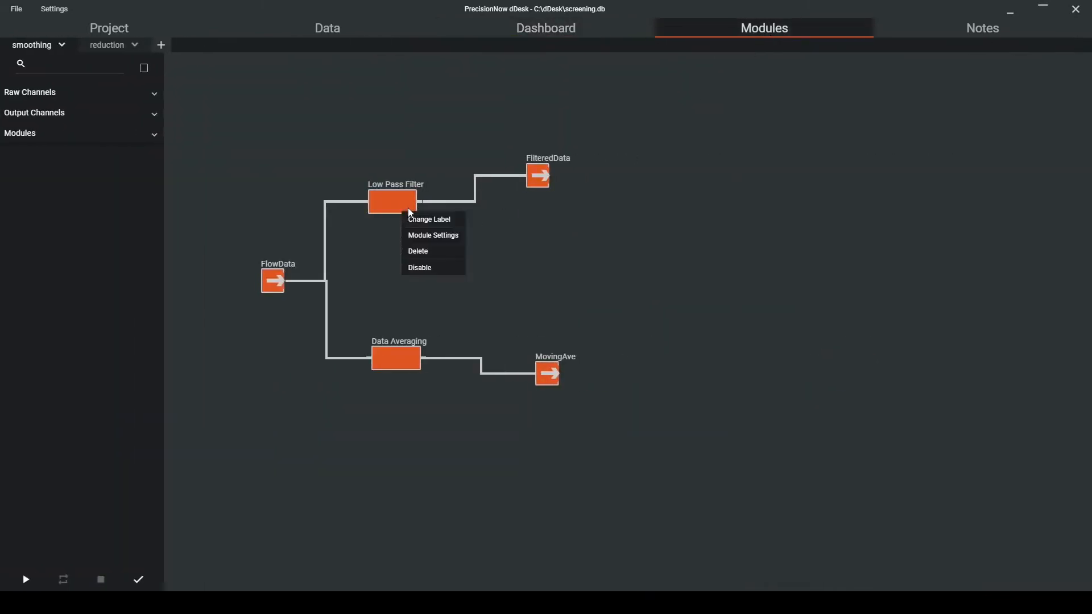
left_click(418, 239)
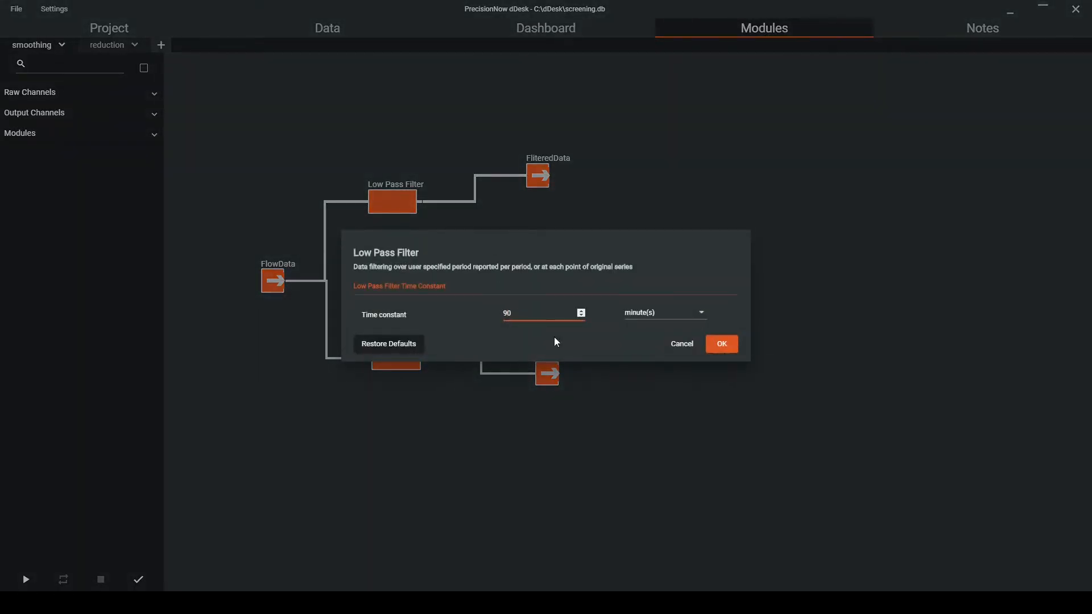
left_click(722, 344)
Change the averaging period of the smoothing Data Averaging module.
right_click(413, 369)
left_click(438, 393)
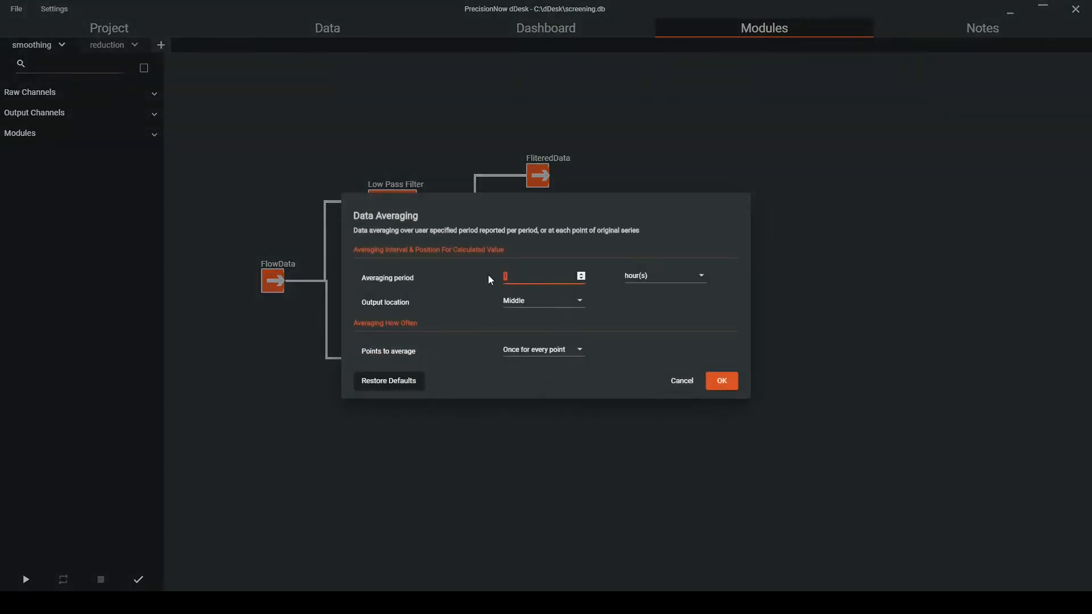
left_click(720, 382)
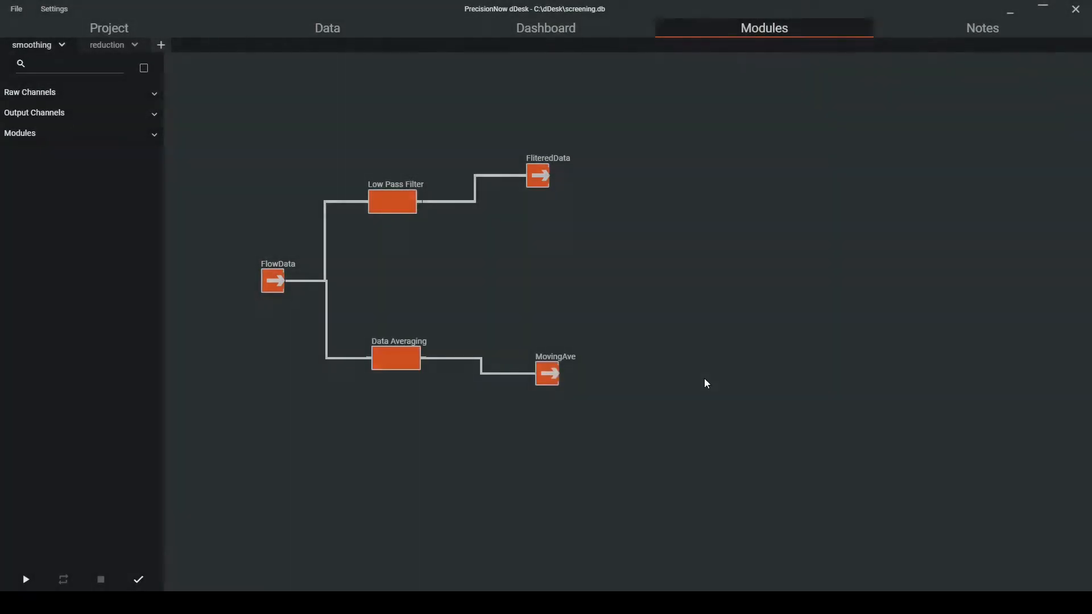
Rerun the smoothing modules with the modified settings and check the updated data smoothing chart.
left_click(35, 578)
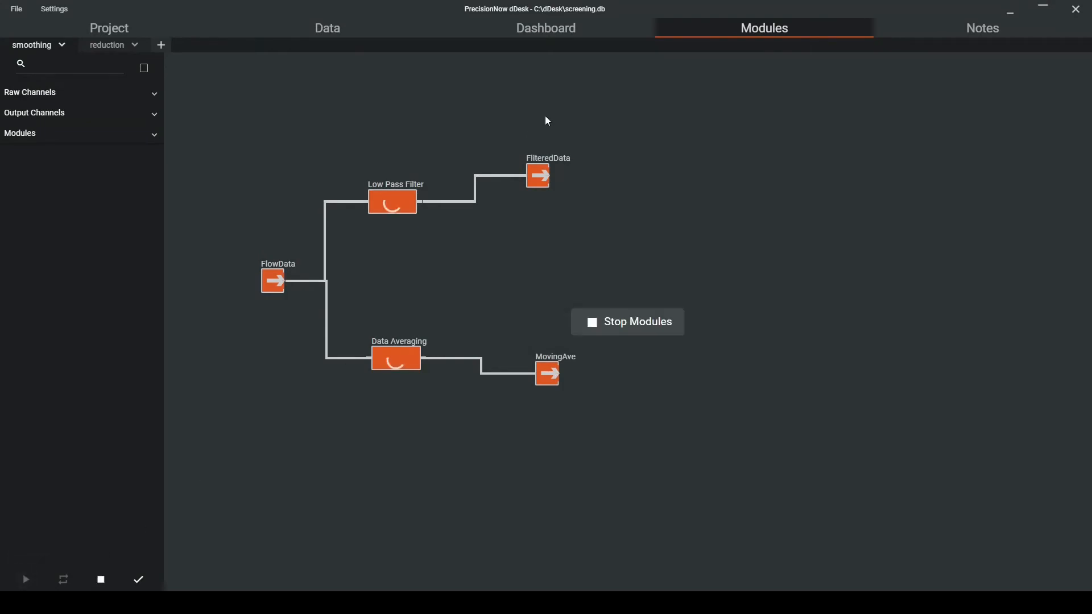
left_click(551, 34)
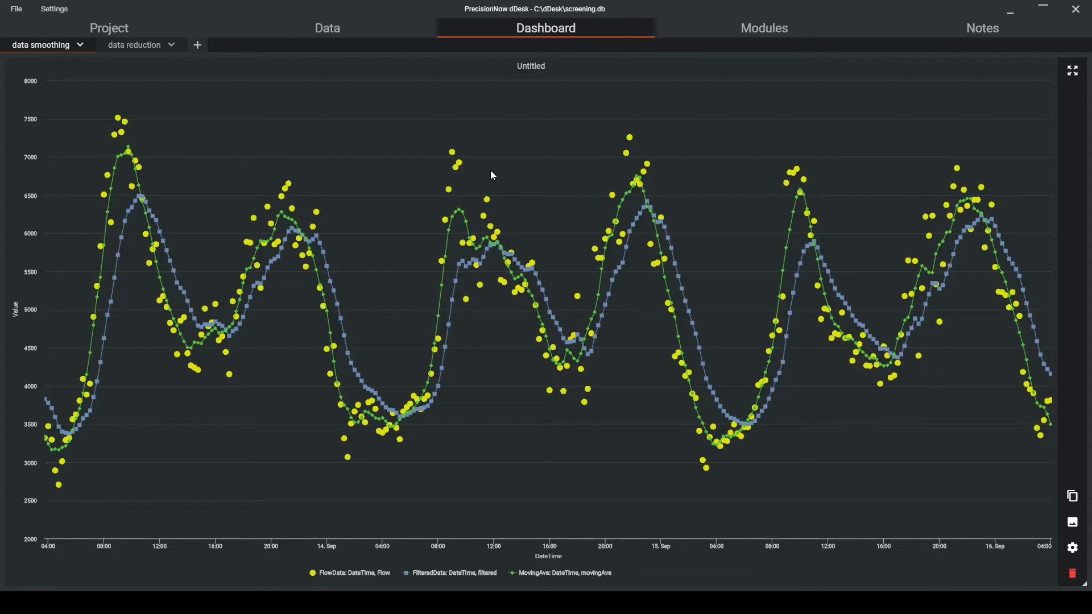
Set the Data Averaging module in the reduction layout to average once per averaging period, with a period of 1 hour.
left_click(755, 34)
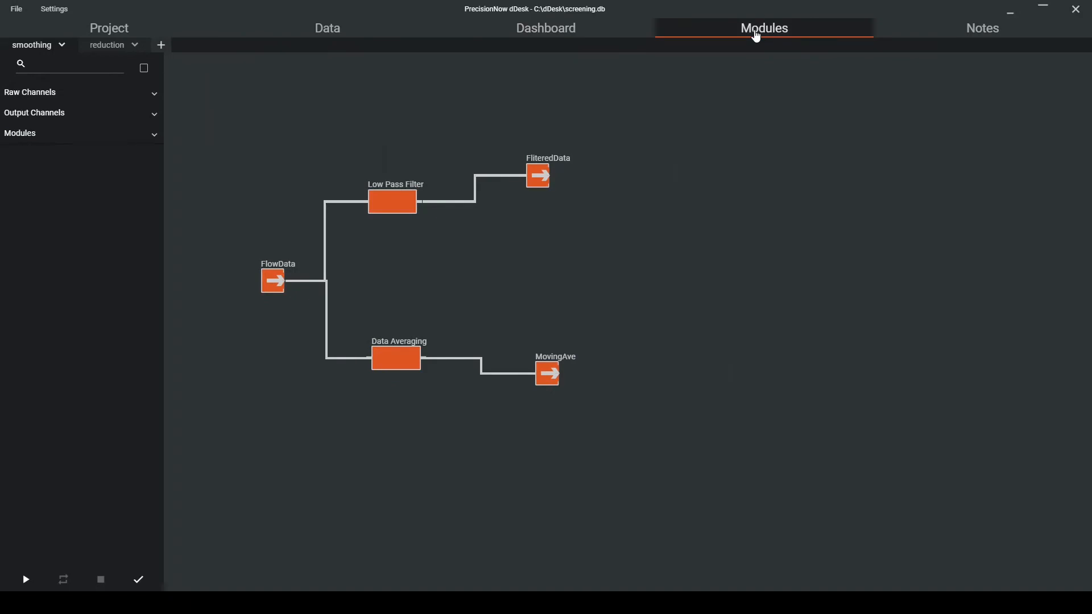
left_click(113, 47)
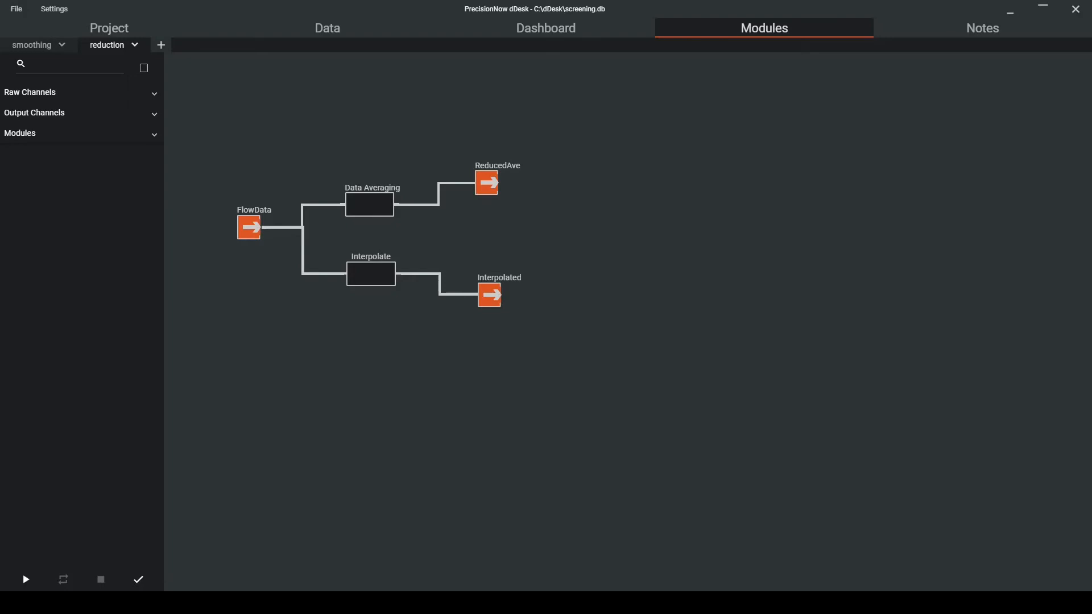
right_click(376, 210)
left_click(405, 239)
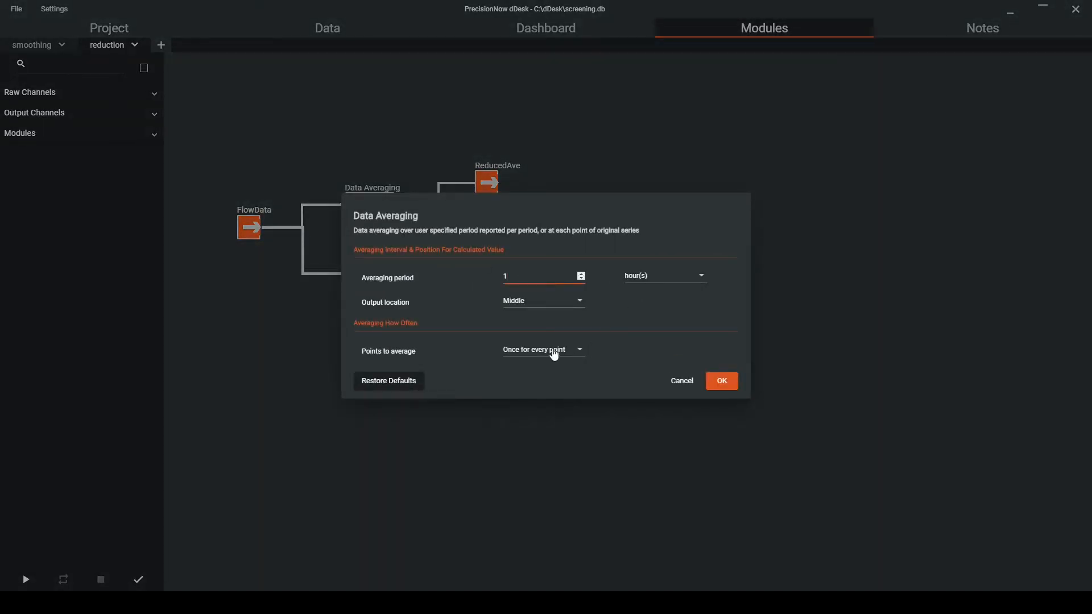
left_click(555, 353)
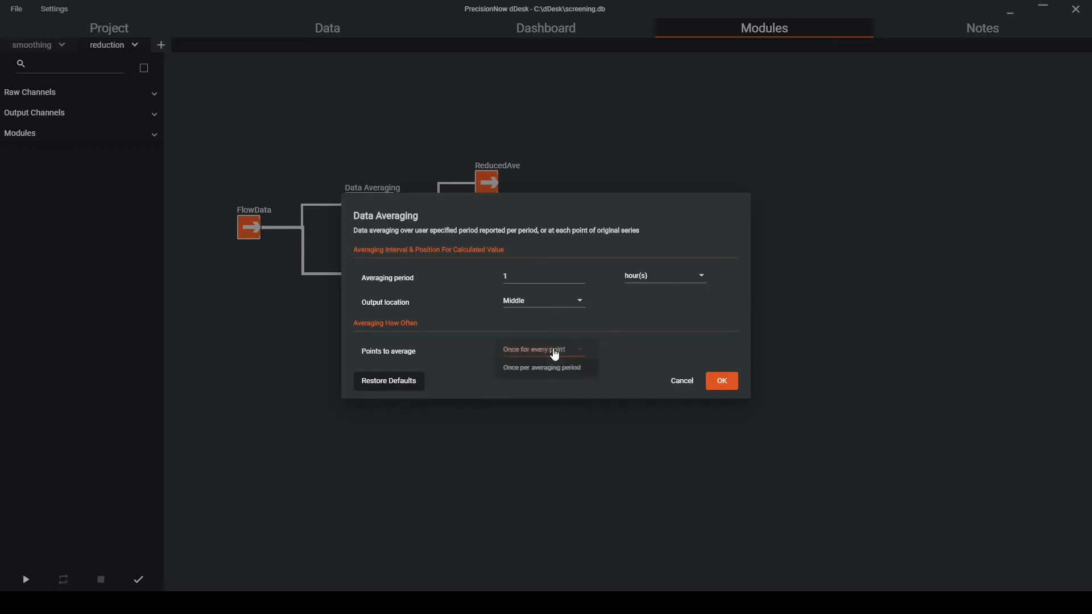
left_click(574, 375)
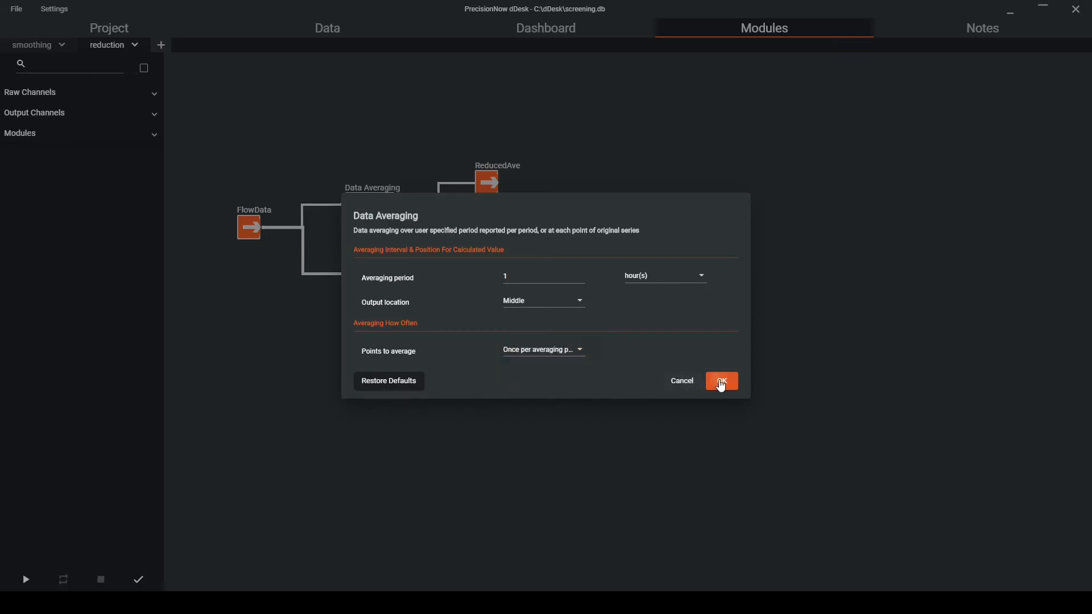
left_click(721, 382)
Set the Interpolate module to downsample to the output interval only, with a 1 hour output interval.
right_click(379, 280)
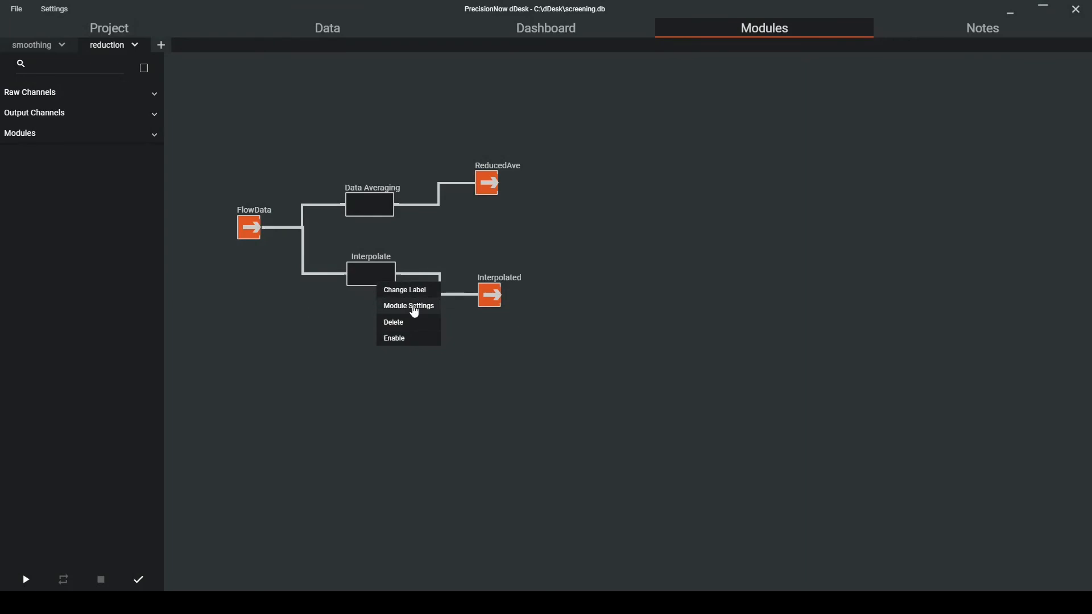
left_click(414, 308)
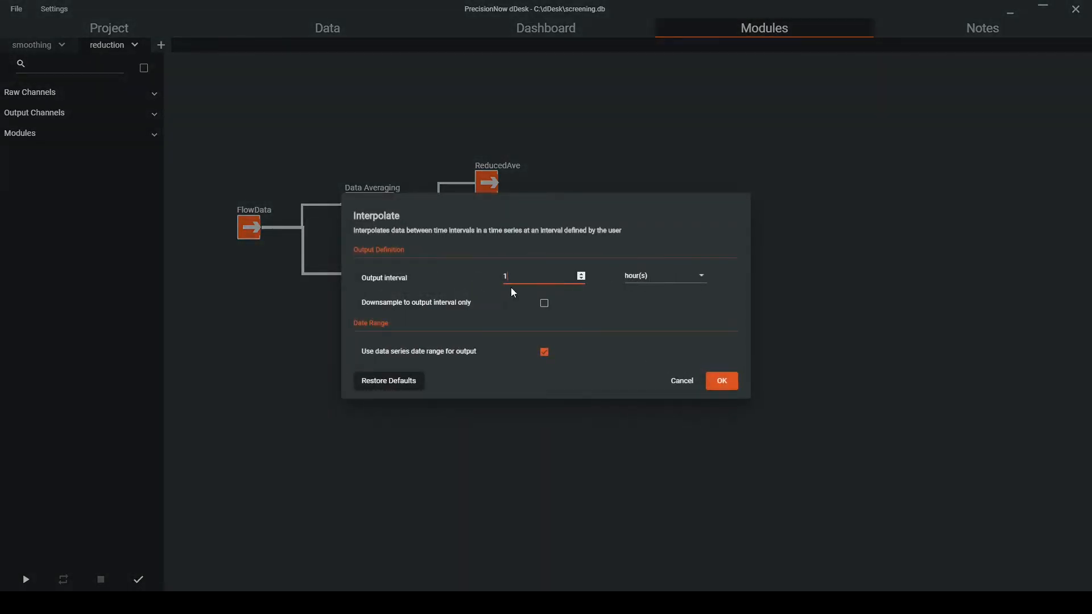
left_click(545, 304)
left_click(722, 382)
Enable both the Data Averaging and Interpolate modules in the reduction layout.
right_click(391, 213)
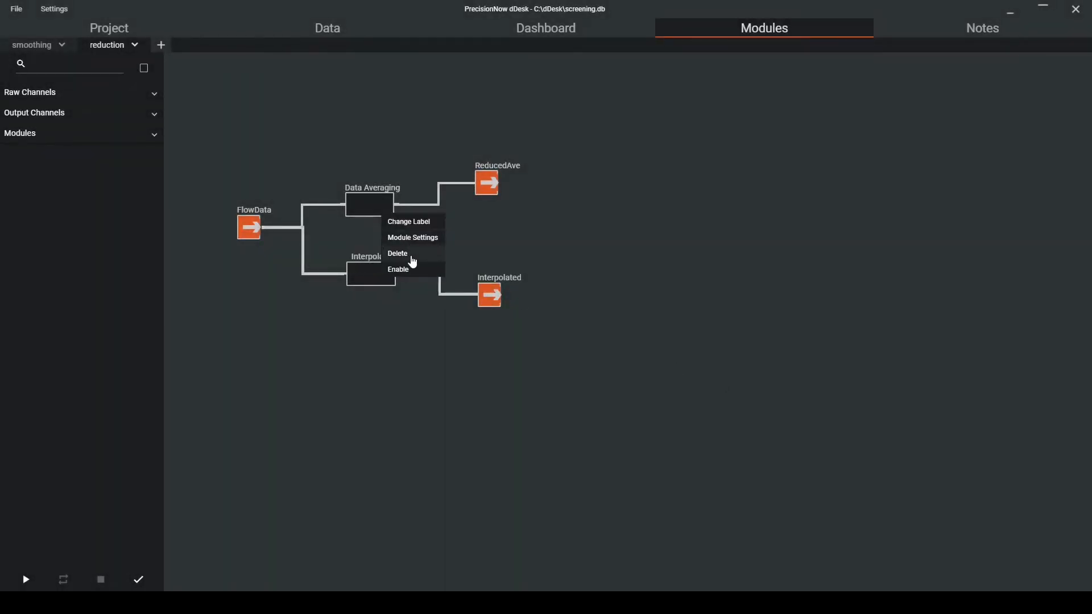
left_click(416, 271)
right_click(370, 281)
left_click(387, 340)
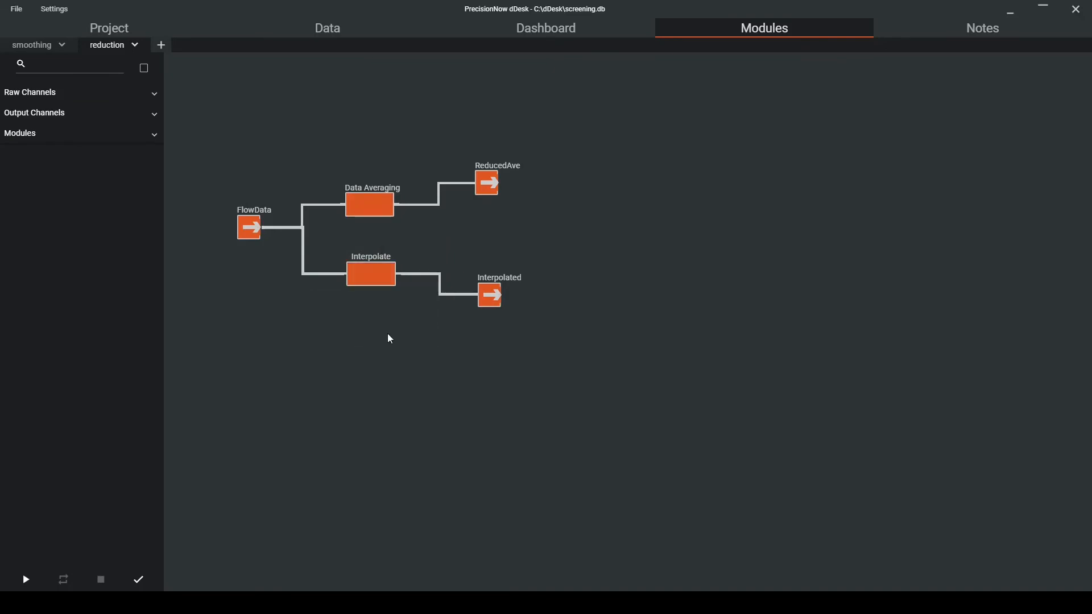
Run the reduction modules and show the data reduction dashboard.
left_click(25, 580)
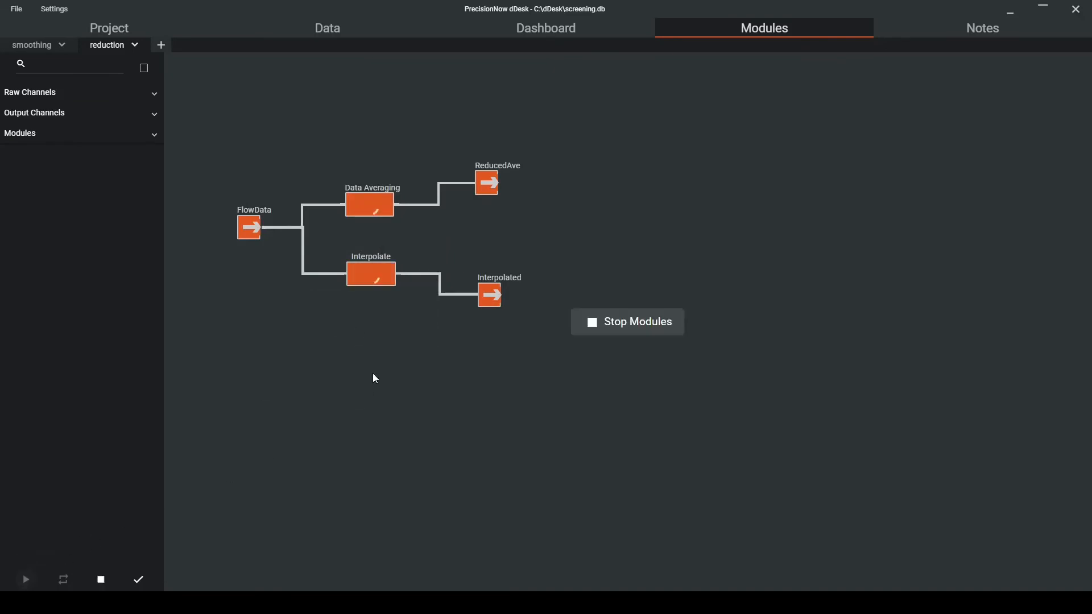
left_click(544, 33)
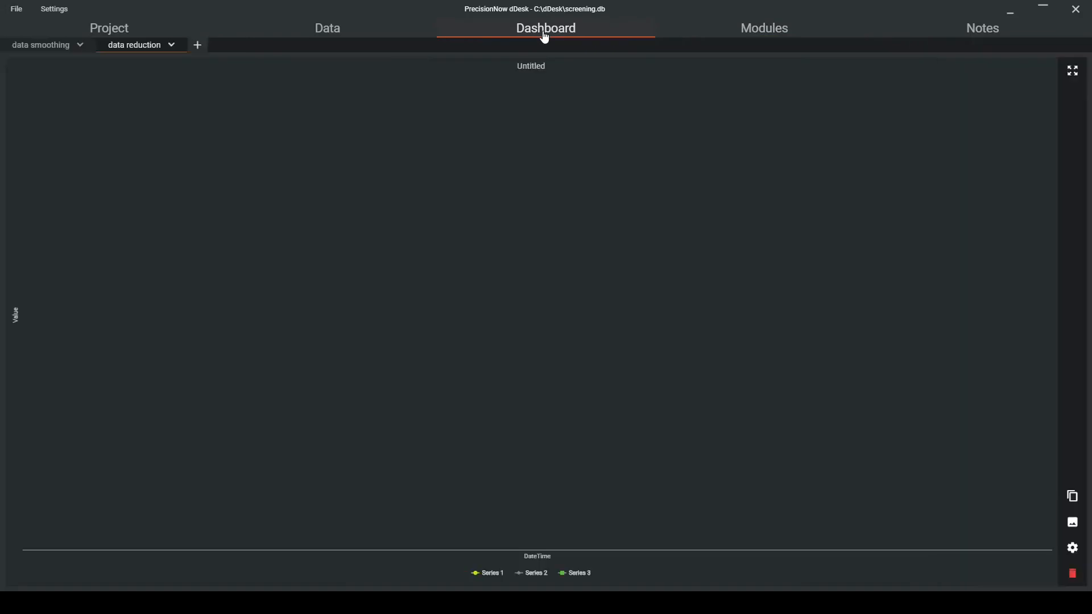